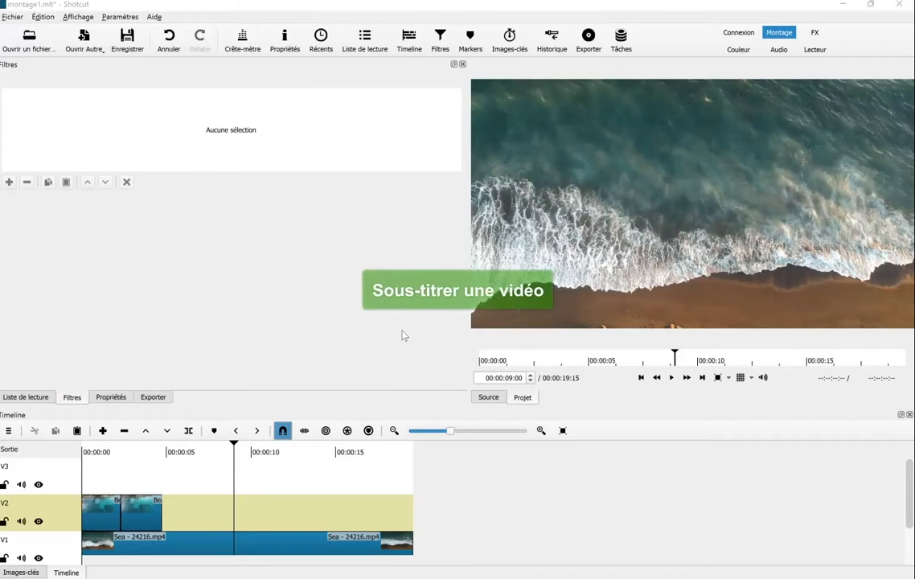
Create a transparent text clip reading "Voici un exemple de sous-titres" and place it on track V2 at about 12 seconds.
{"action": "left_click", "coordinate": [81, 50]}
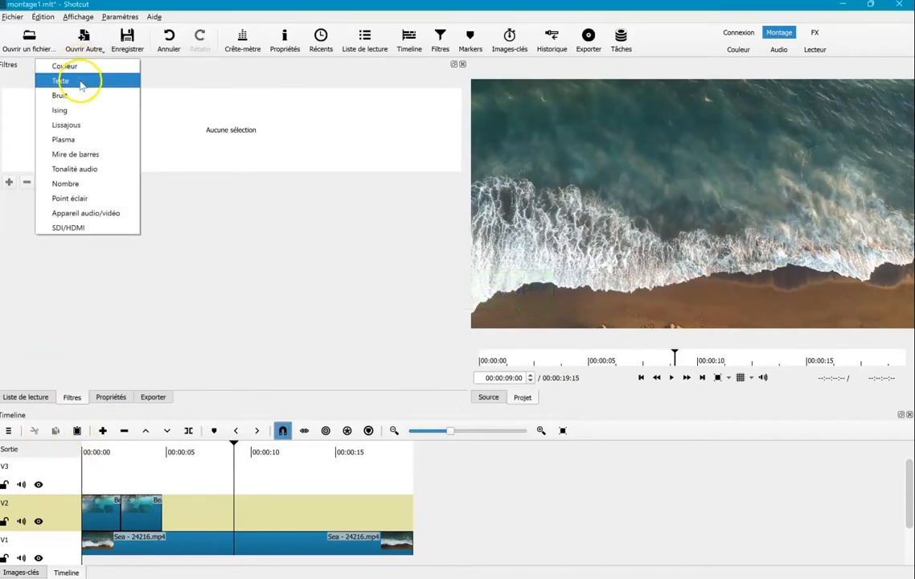
{"action": "left_click", "coordinate": [82, 85]}
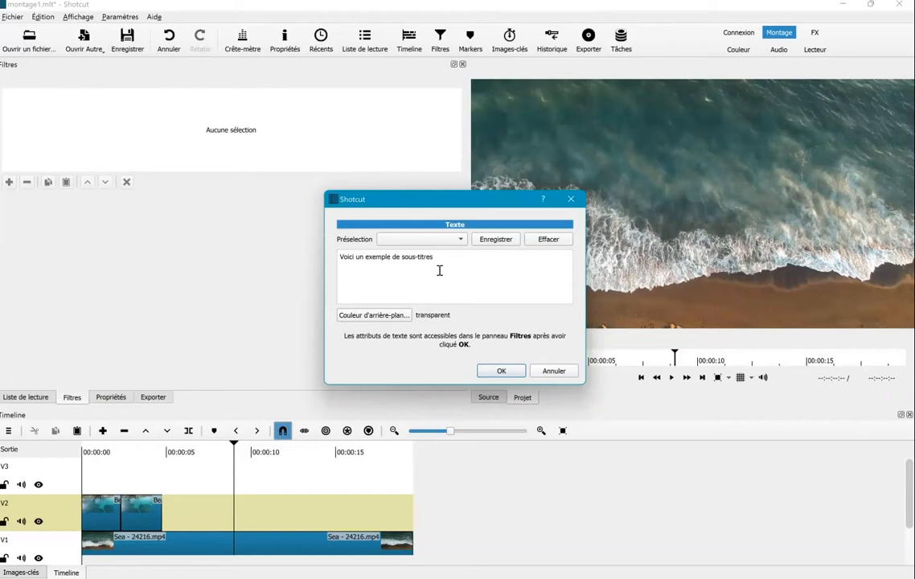
{"action": "left_click", "coordinate": [510, 371]}
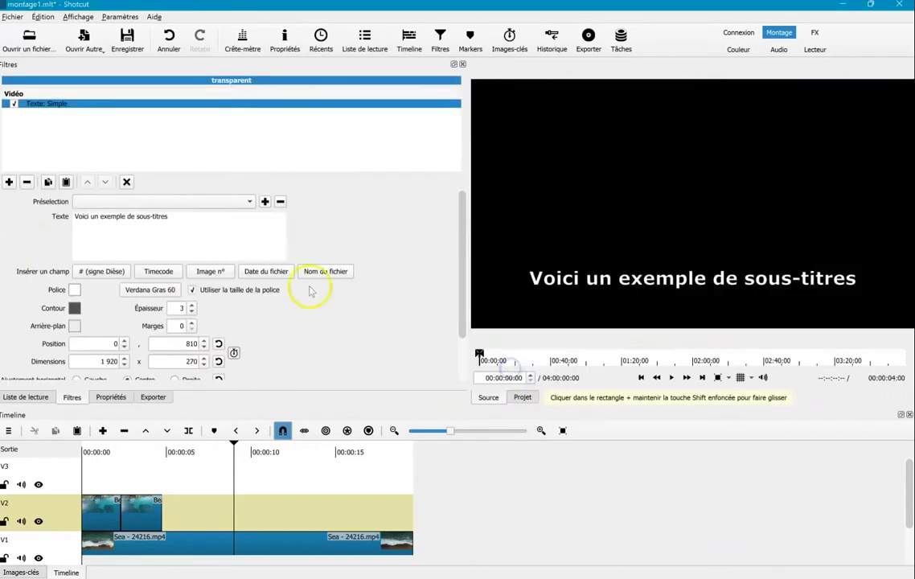
{"action": "left_click", "coordinate": [19, 397]}
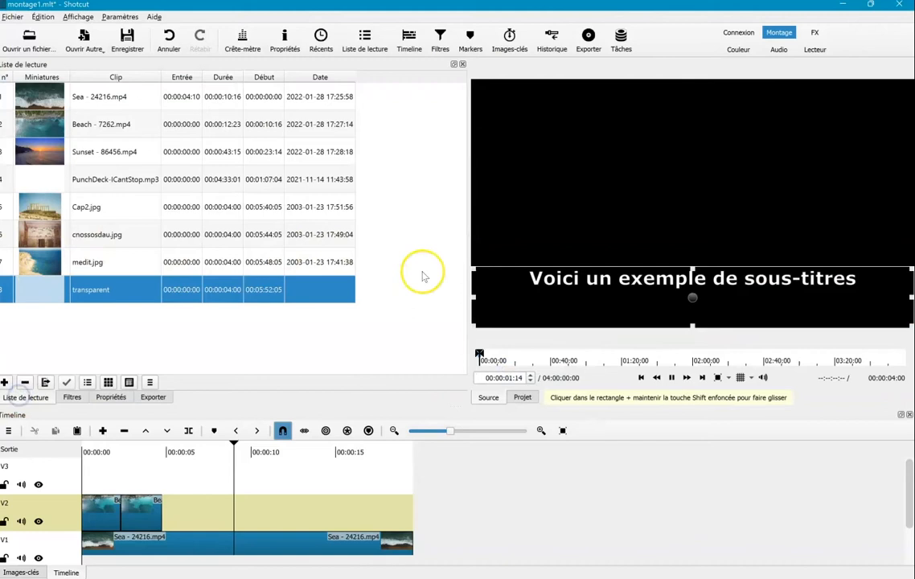
{"action": "left_click_drag", "start_coordinate": [29, 347], "coordinate": [282, 518]}
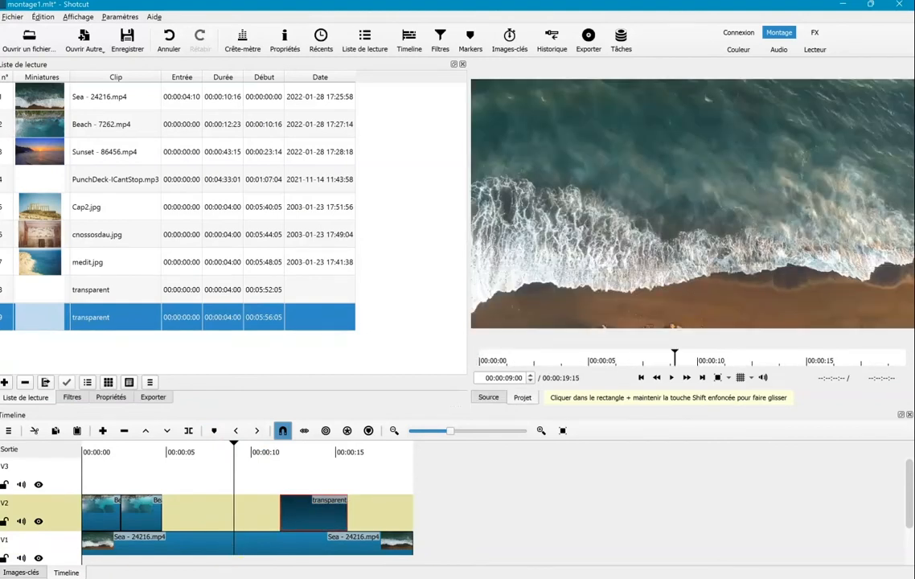
Play the timeline from about 11 seconds through the subtitle clip to check how the text appears over the Sea video.
{"action": "left_click", "coordinate": [259, 455]}
{"action": "left_click_drag", "start_coordinate": [265, 455], "coordinate": [275, 458]}
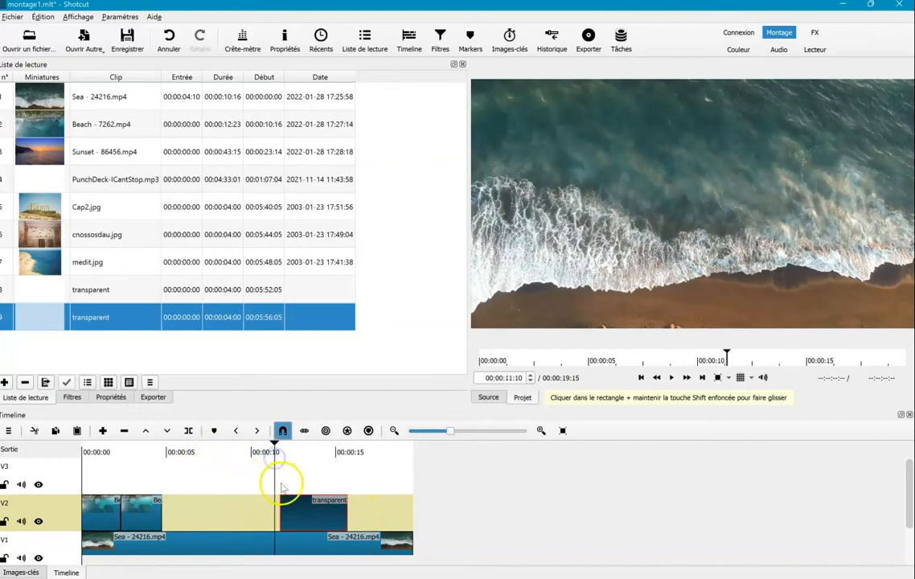
{"action": "key", "text": "space"}
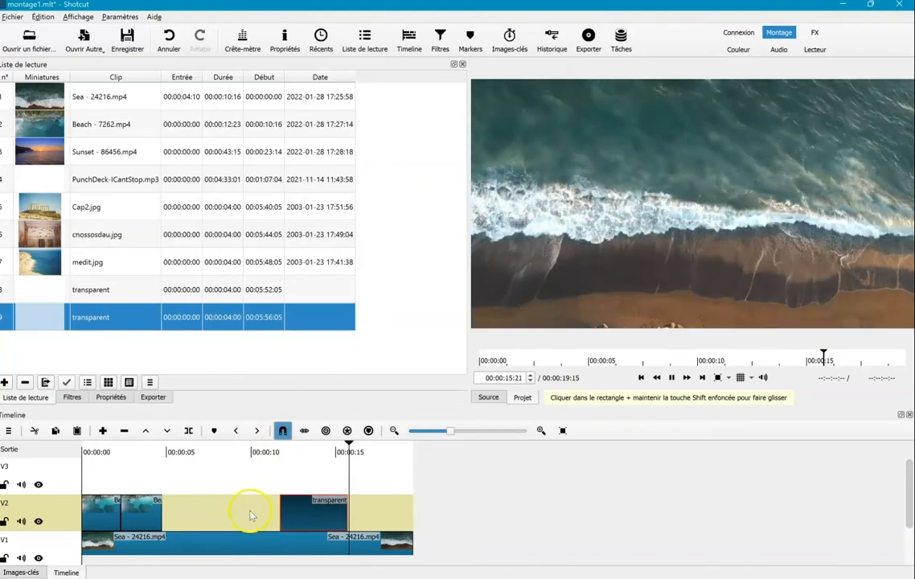
{"action": "left_click", "coordinate": [242, 470]}
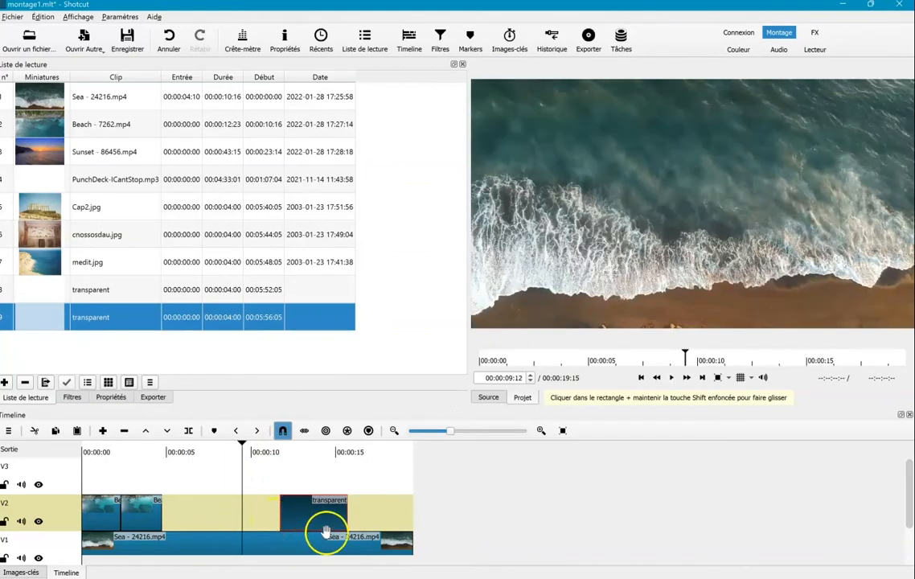
{"action": "left_click", "coordinate": [318, 551]}
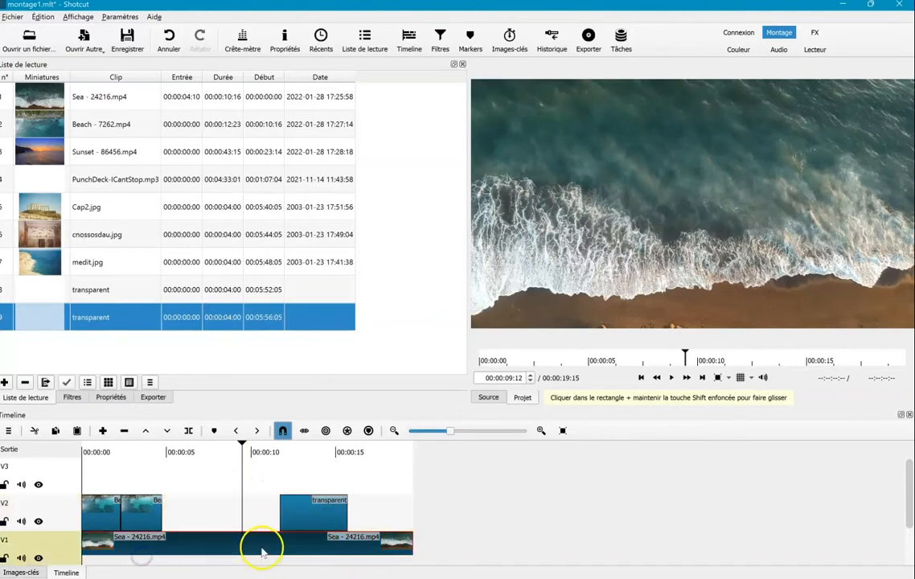
{"action": "left_click_drag", "start_coordinate": [255, 450], "coordinate": [272, 453]}
{"action": "key", "text": "space"}
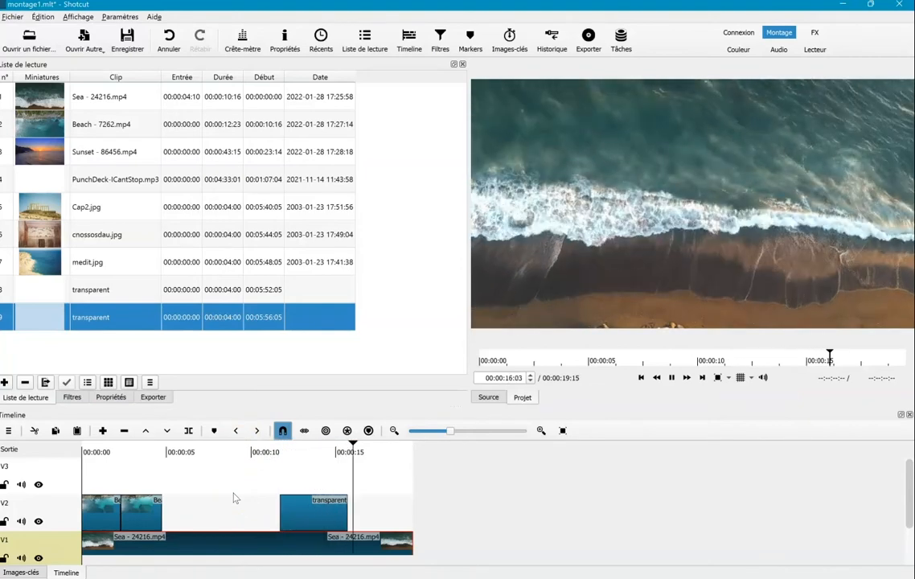
{"action": "key", "text": "space"}
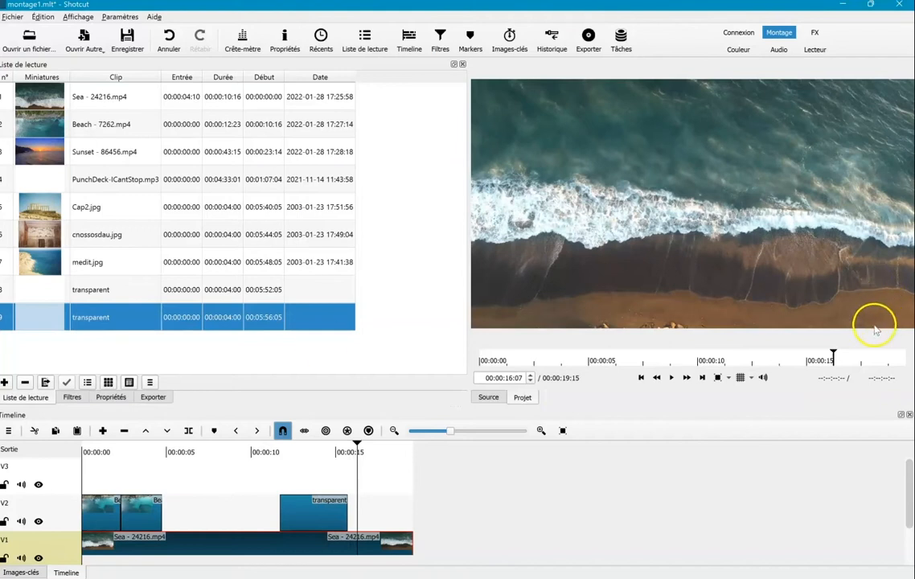
{"action": "left_click_drag", "start_coordinate": [351, 440], "coordinate": [311, 442]}
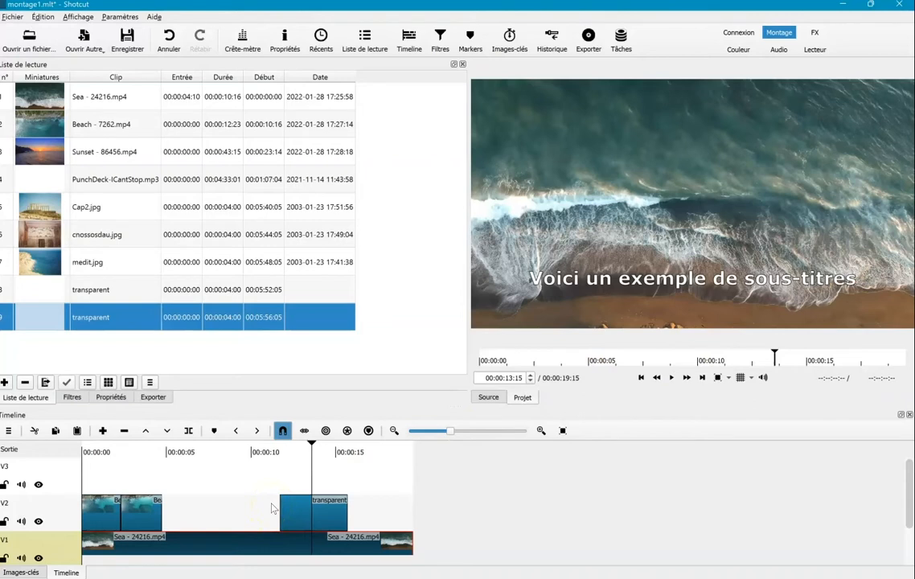
Move the subtitle clip to track V3, aligned with the start of the second Beach clip, and play it back.
{"action": "left_click_drag", "start_coordinate": [311, 443], "coordinate": [134, 452]}
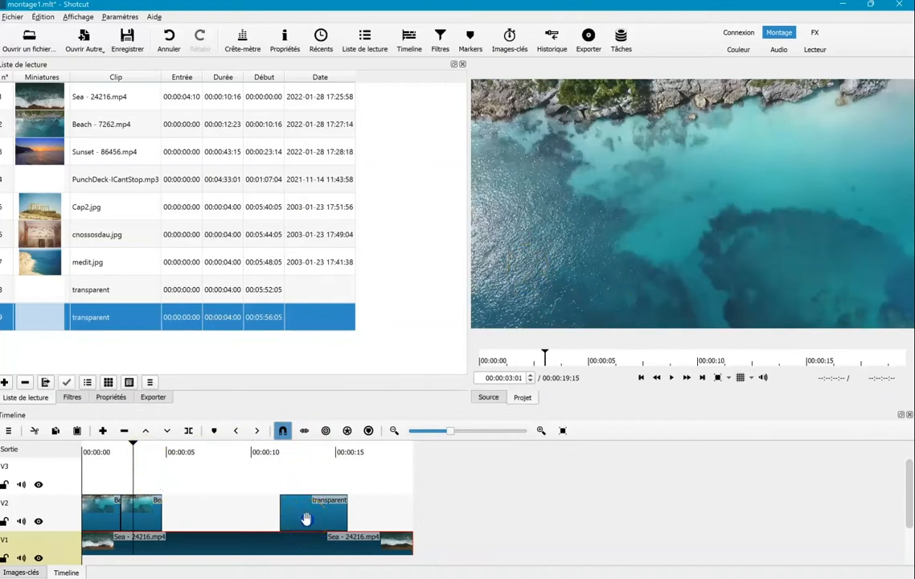
{"action": "left_click_drag", "start_coordinate": [185, 465], "coordinate": [101, 453]}
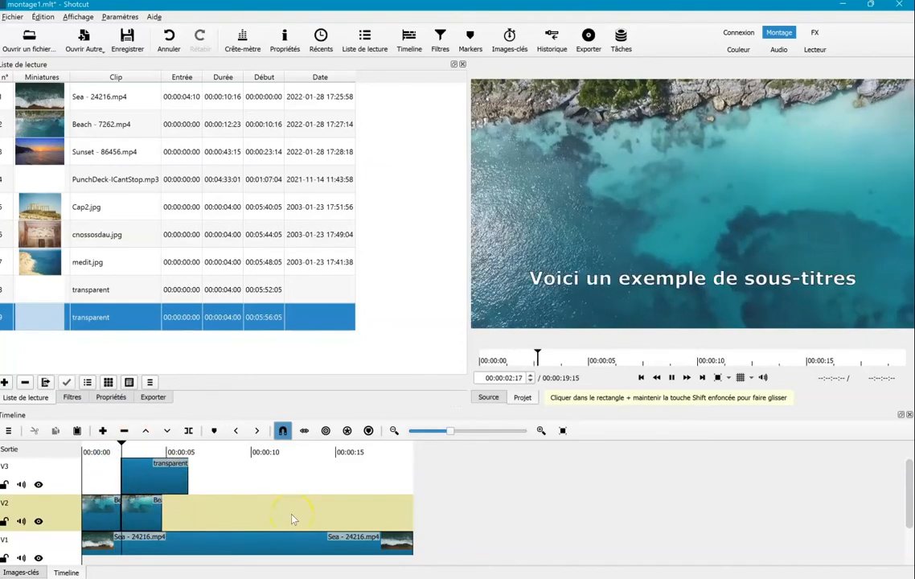
{"action": "key", "text": "space"}
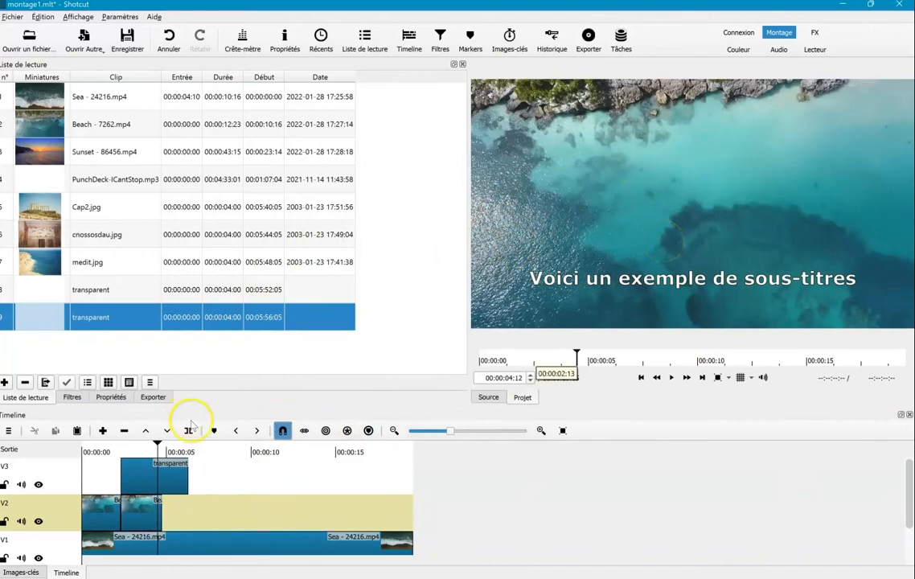
Set the subtitle text's background colour to black (#000000) with an alpha channel of 150.
{"action": "left_click", "coordinate": [142, 483]}
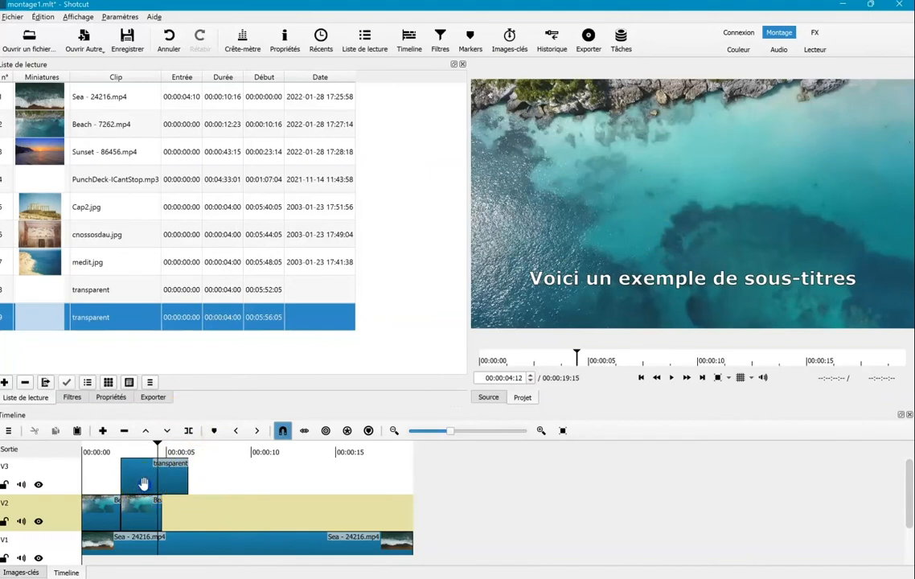
{"action": "left_click", "coordinate": [140, 481]}
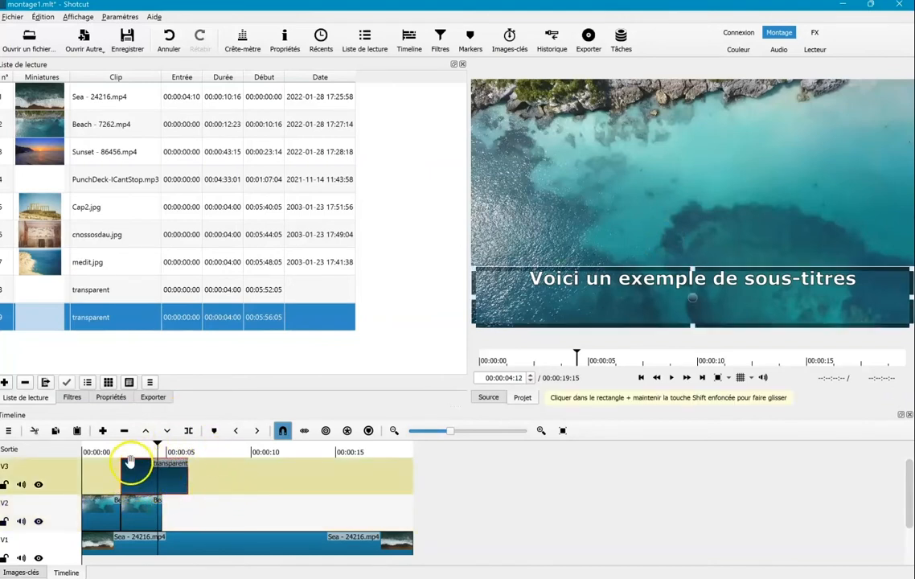
{"action": "left_click", "coordinate": [71, 397]}
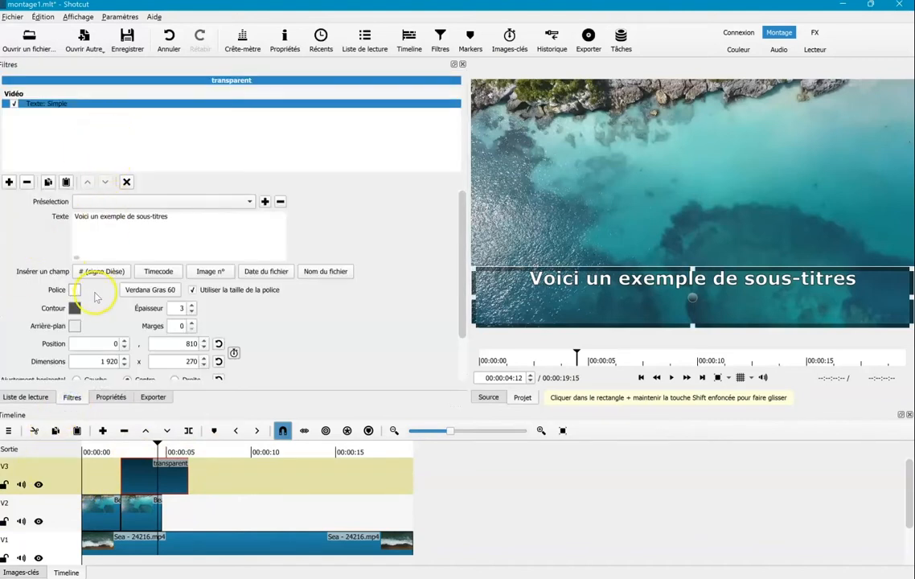
{"action": "left_click", "coordinate": [73, 327]}
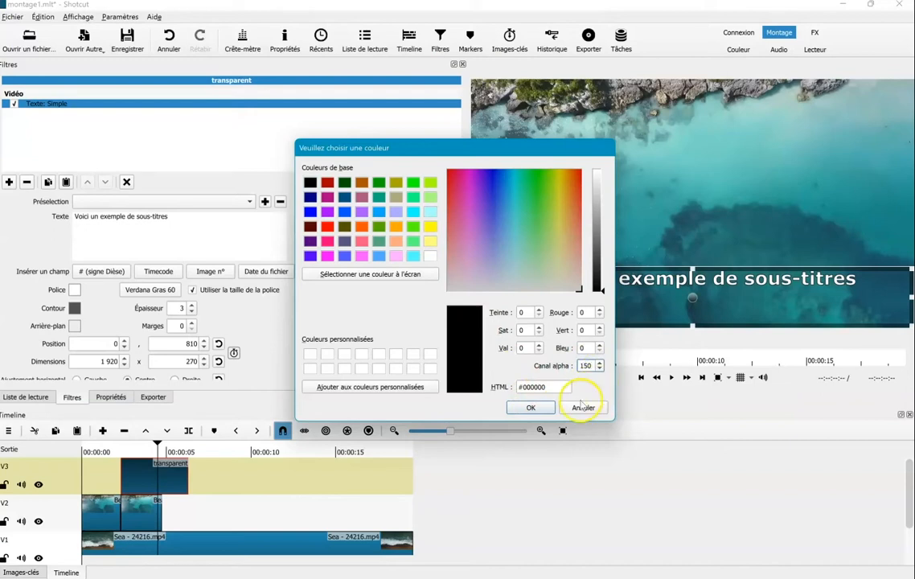
{"action": "left_click", "coordinate": [531, 408]}
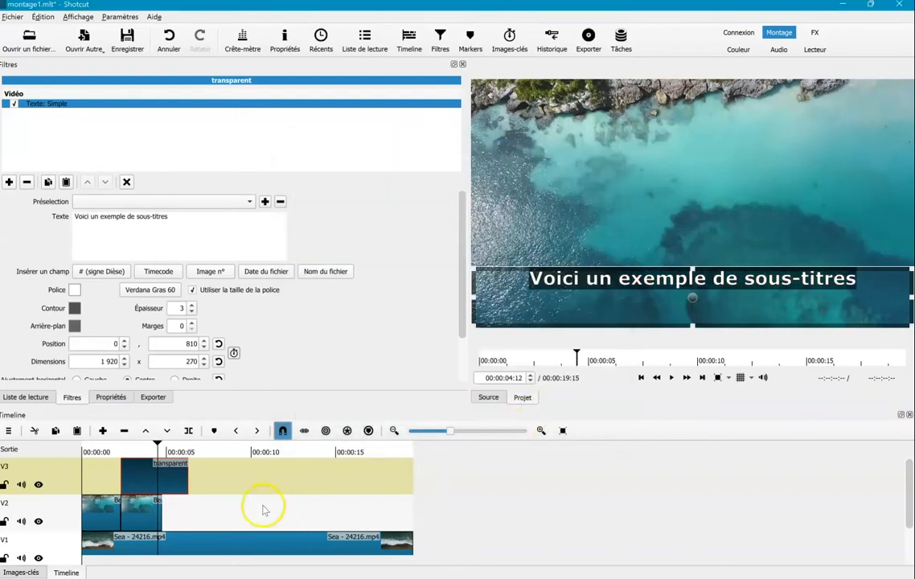
Deselect the subtitle clip and play the start of the timeline to review the text with its dark background.
{"action": "left_click", "coordinate": [142, 527]}
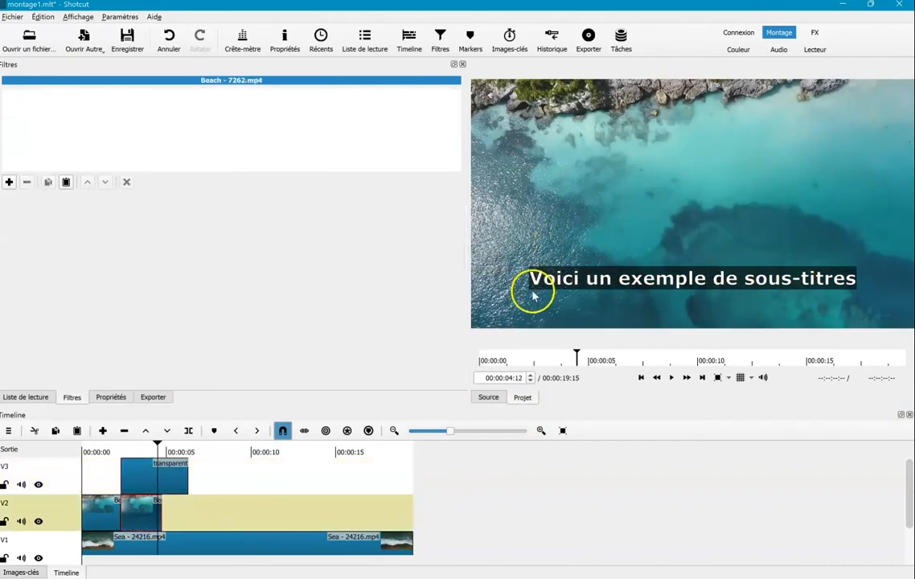
{"action": "key", "text": "space"}
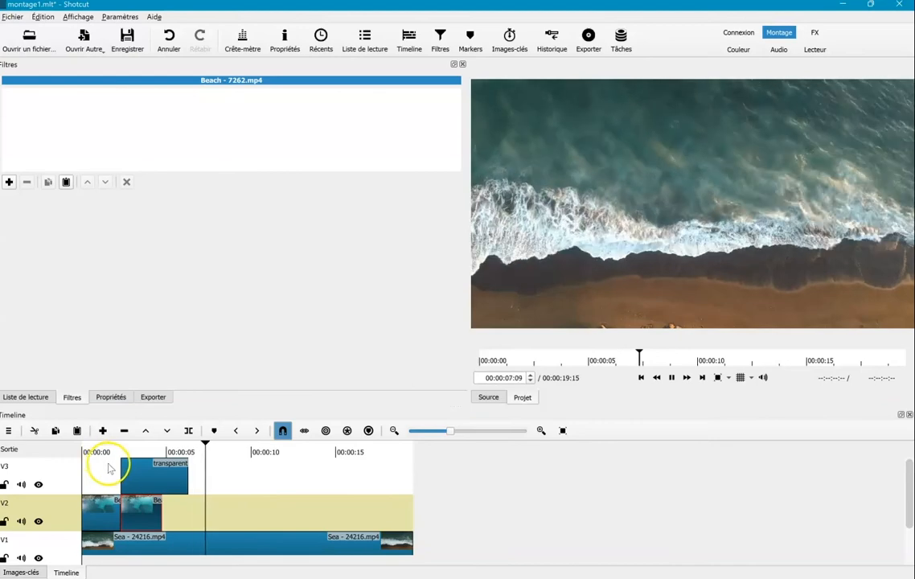
{"action": "left_click", "coordinate": [110, 466]}
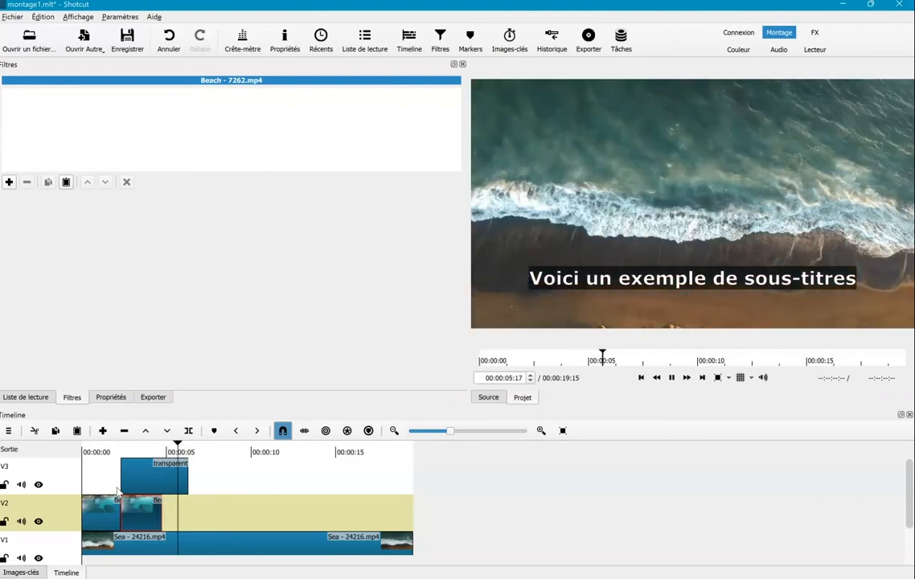
{"action": "key", "text": "space"}
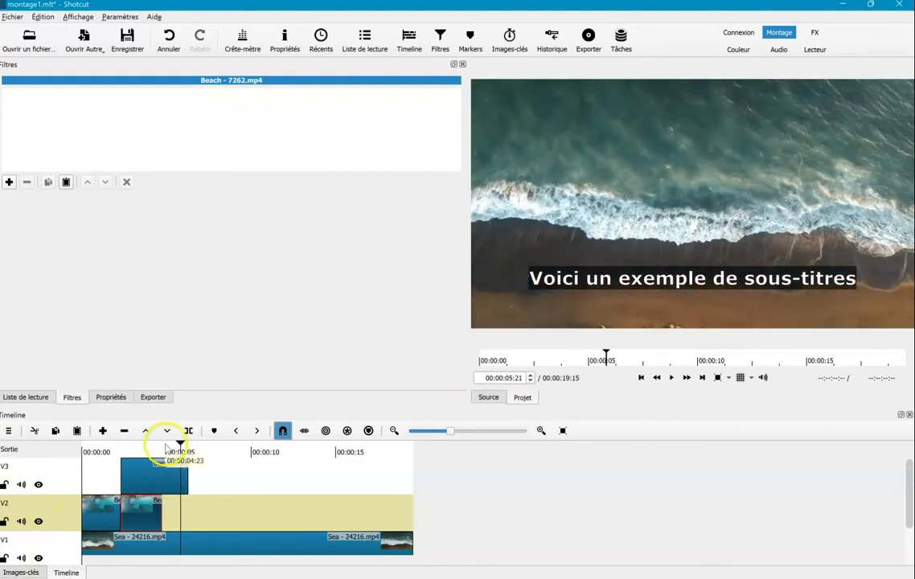
Park the playhead at about 3 seconds and set the subtitle's vertical alignment to Milieu.
{"action": "left_click_drag", "start_coordinate": [179, 445], "coordinate": [135, 446]}
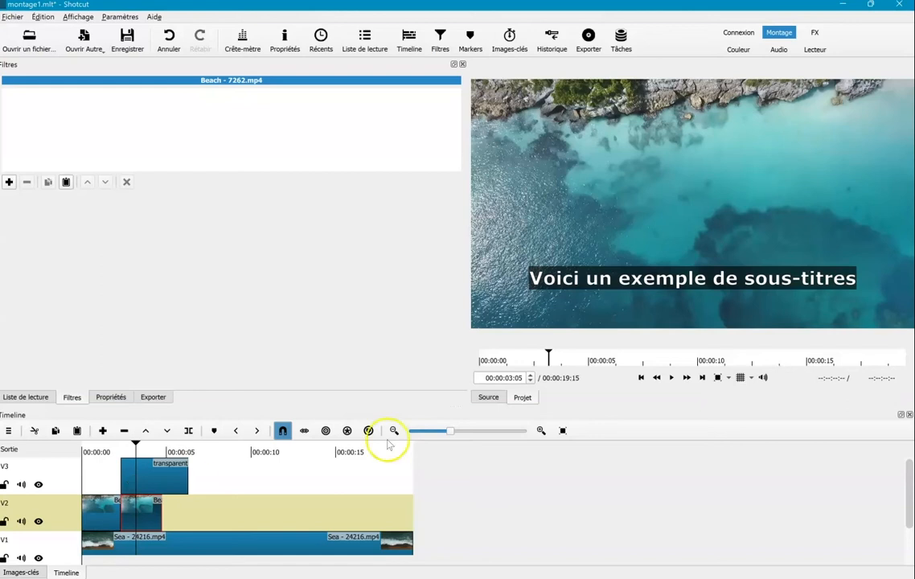
{"action": "left_click", "coordinate": [149, 476]}
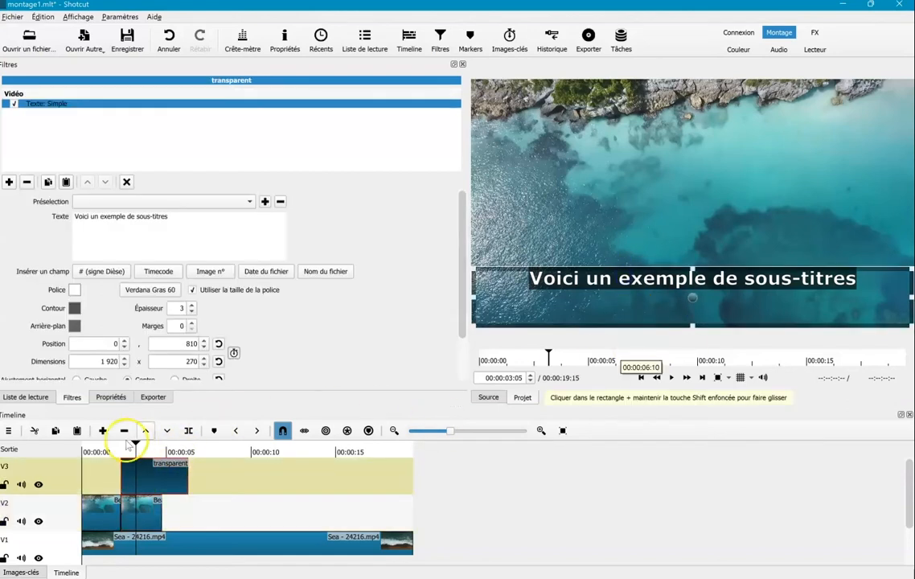
{"action": "left_click_drag", "start_coordinate": [461, 257], "coordinate": [458, 323]}
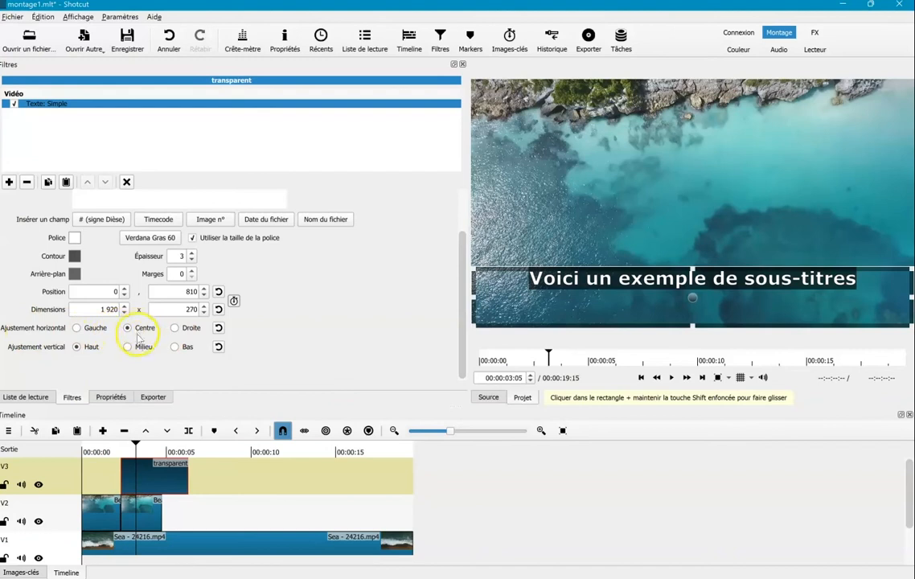
{"action": "left_click", "coordinate": [128, 347]}
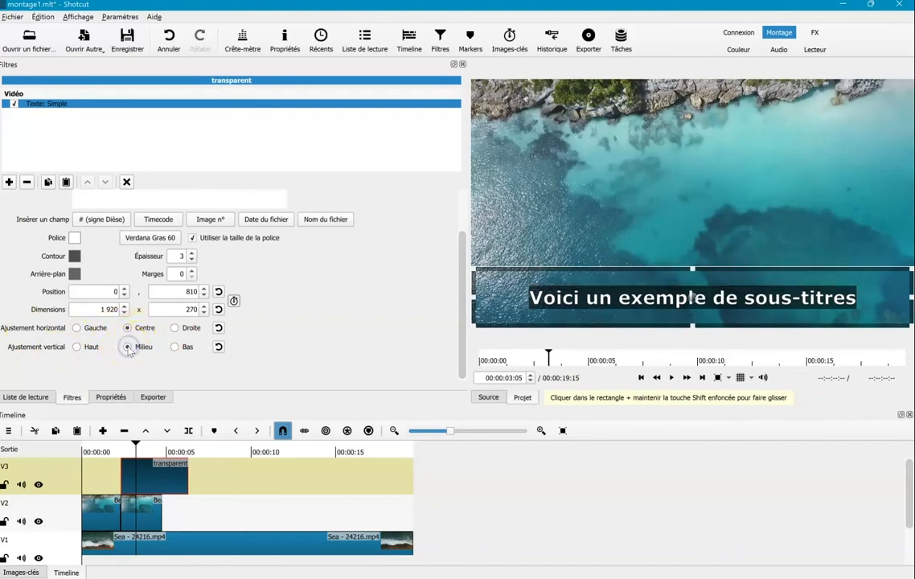